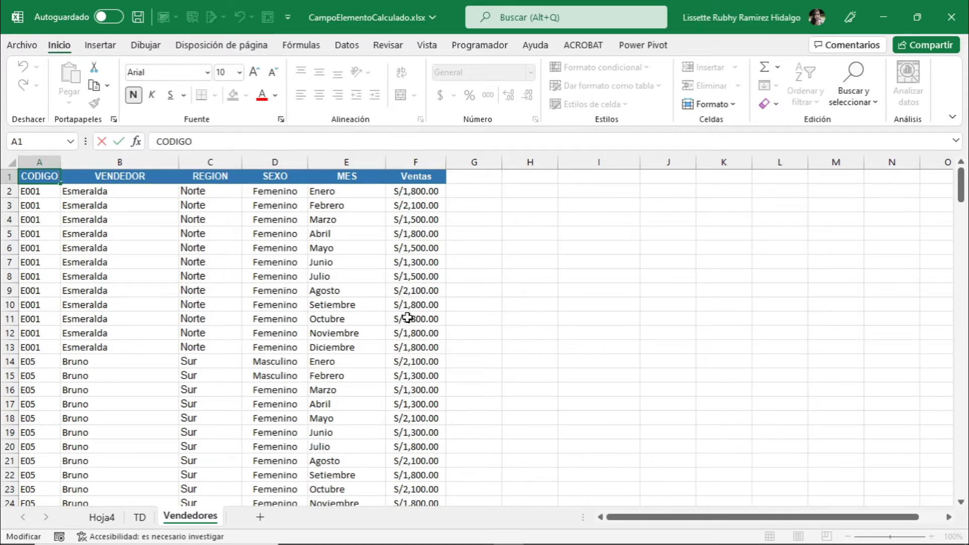
Open the TD sheet and look over the pivot table's month labels and sales sums.
{"action": "left_click", "coordinate": [140, 518]}
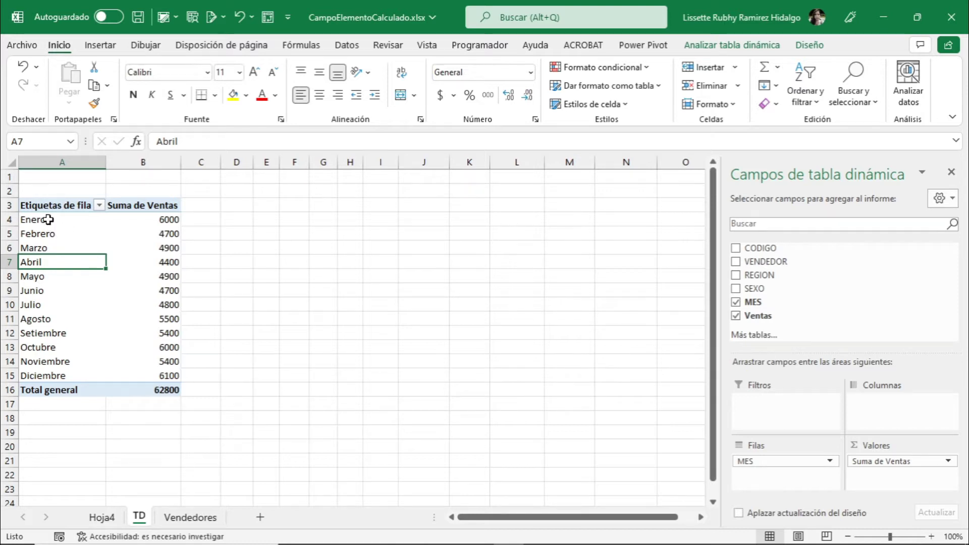
{"action": "left_click_drag", "start_coordinate": [44, 218], "coordinate": [42, 248]}
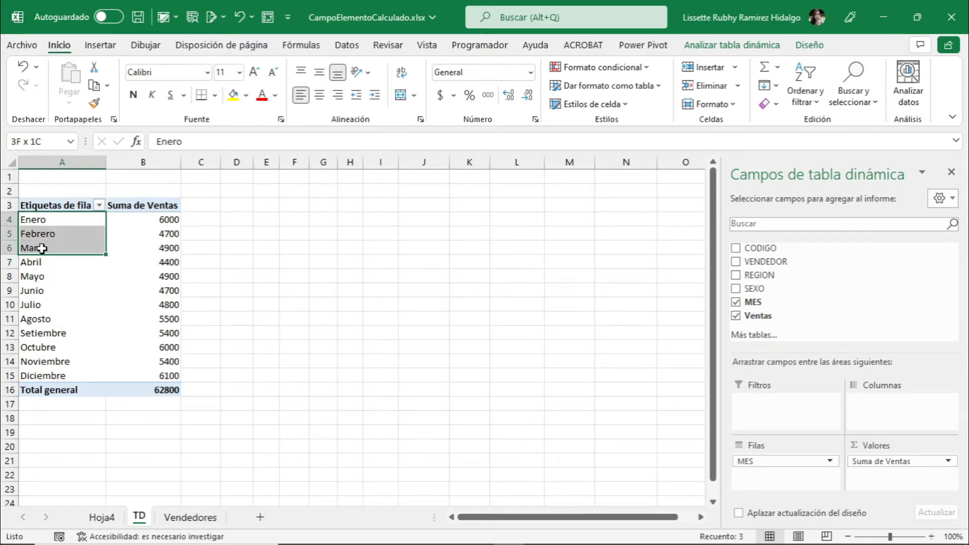
{"action": "left_click", "coordinate": [61, 278]}
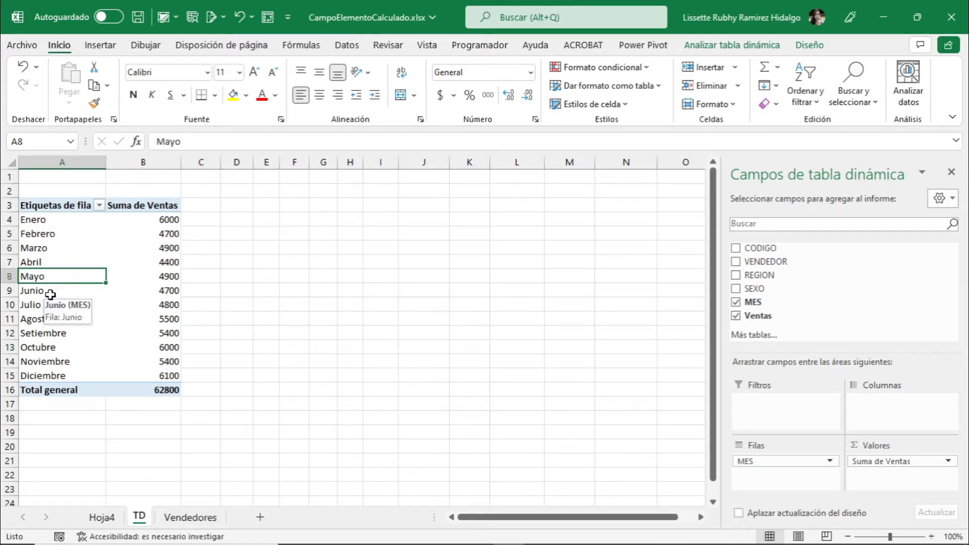
{"action": "left_click", "coordinate": [164, 275]}
{"action": "left_click", "coordinate": [162, 304]}
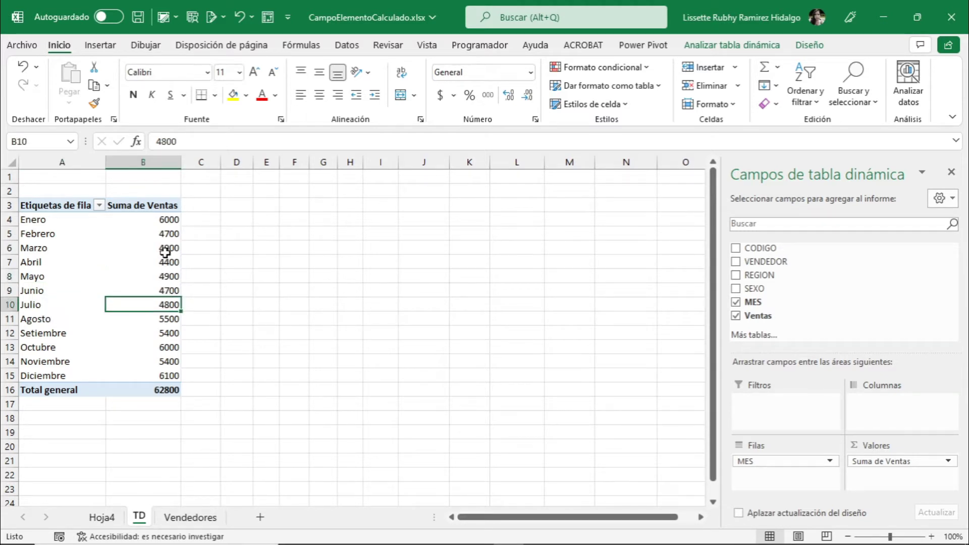
{"action": "left_click", "coordinate": [164, 286]}
{"action": "left_click", "coordinate": [169, 258]}
Check which calculated field and calculated item options are available with a Suma de Ventas value cell selected.
{"action": "left_click", "coordinate": [162, 306]}
{"action": "left_click", "coordinate": [724, 46]}
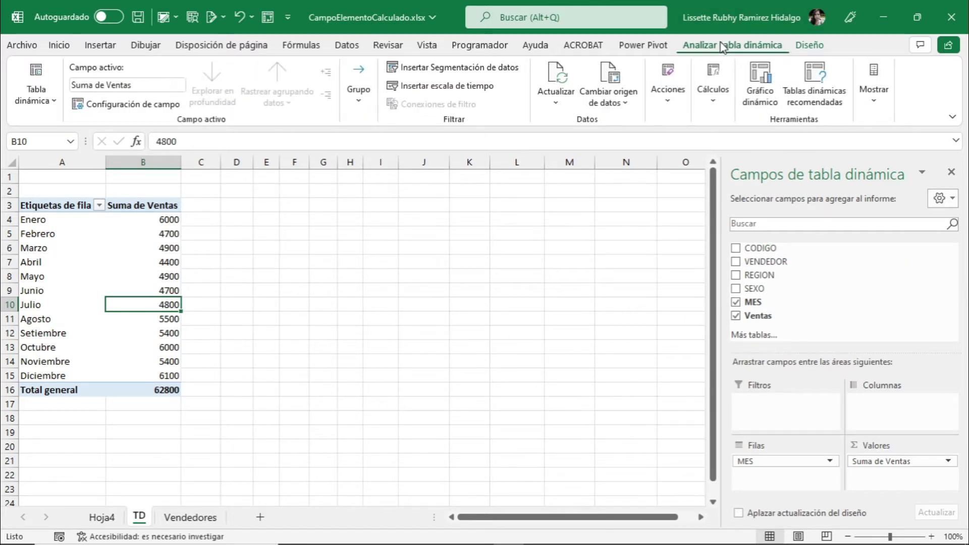
{"action": "left_click", "coordinate": [721, 112]}
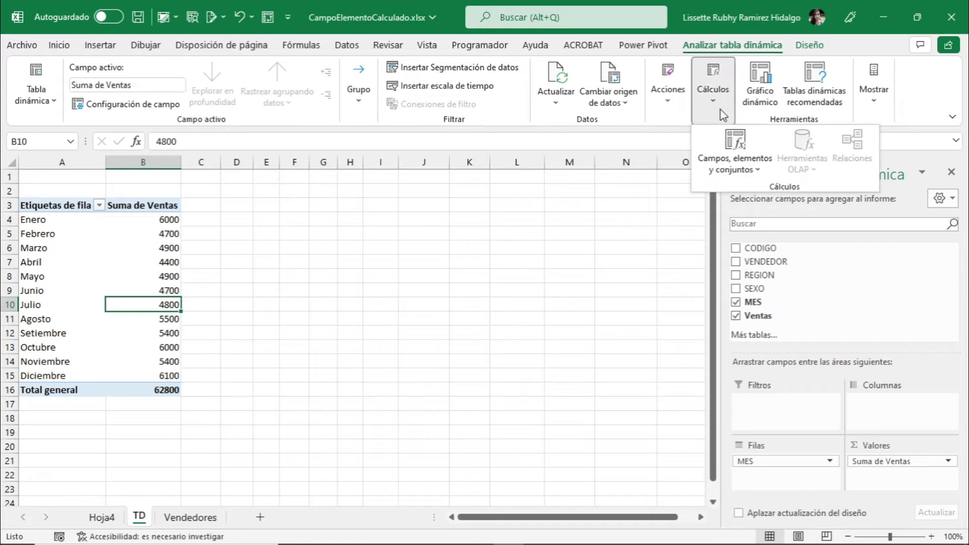
{"action": "left_click", "coordinate": [738, 172]}
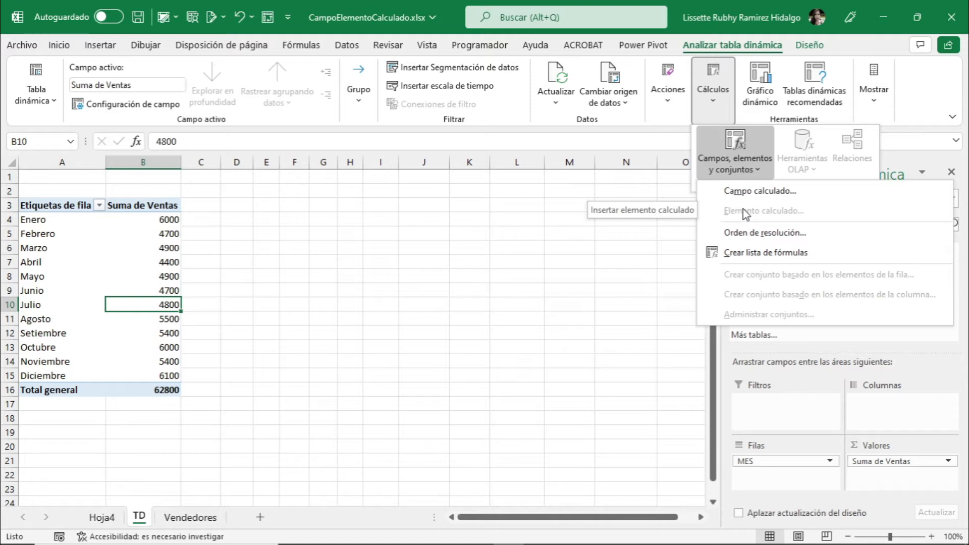
Select a month label in the pivot table and start a calculated item in MES named Trimestre1.
{"action": "left_click", "coordinate": [51, 276]}
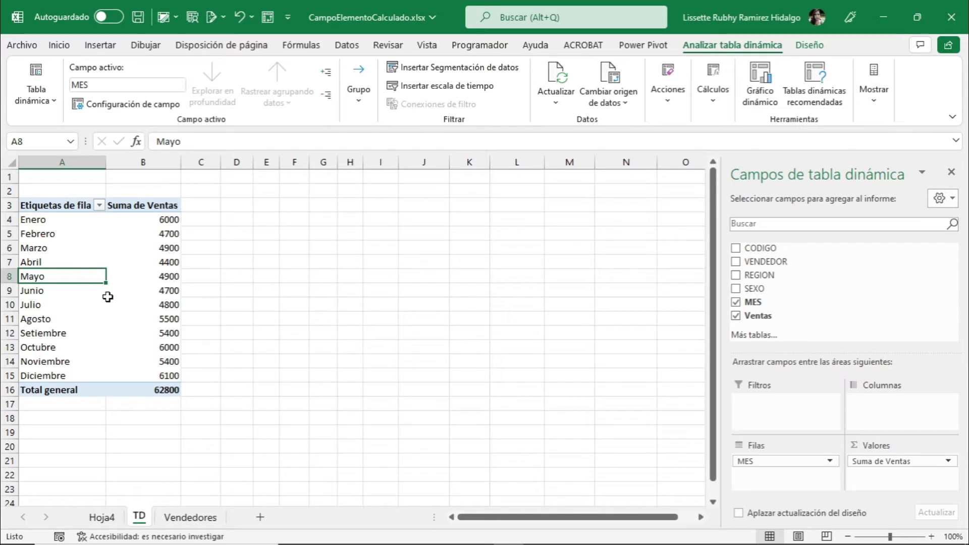
{"action": "left_click", "coordinate": [49, 299]}
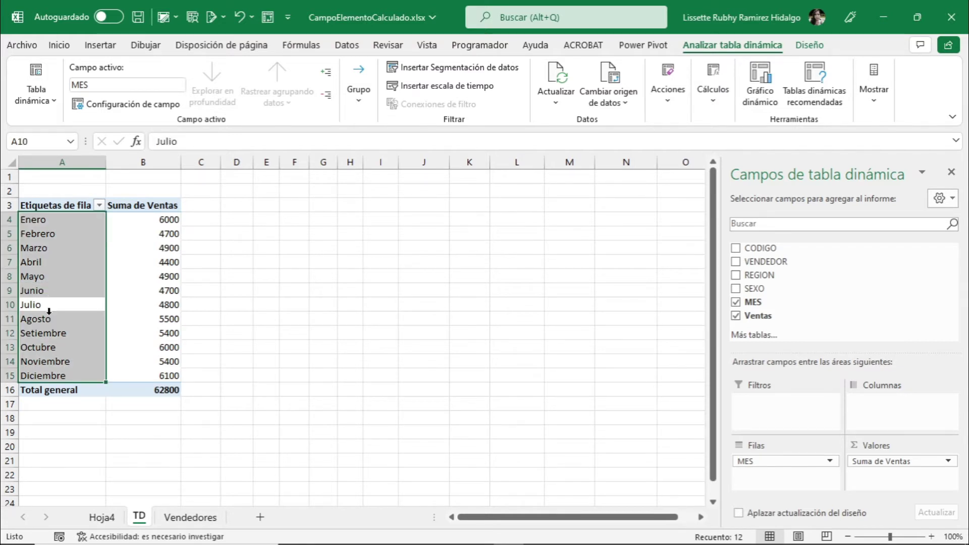
{"action": "left_click", "coordinate": [45, 243]}
{"action": "left_click", "coordinate": [44, 235]}
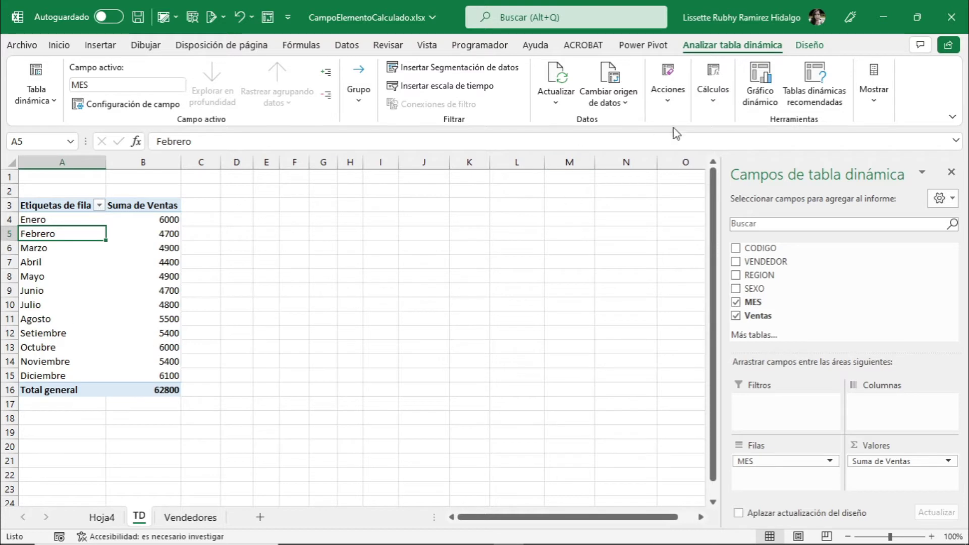
{"action": "left_click", "coordinate": [707, 105]}
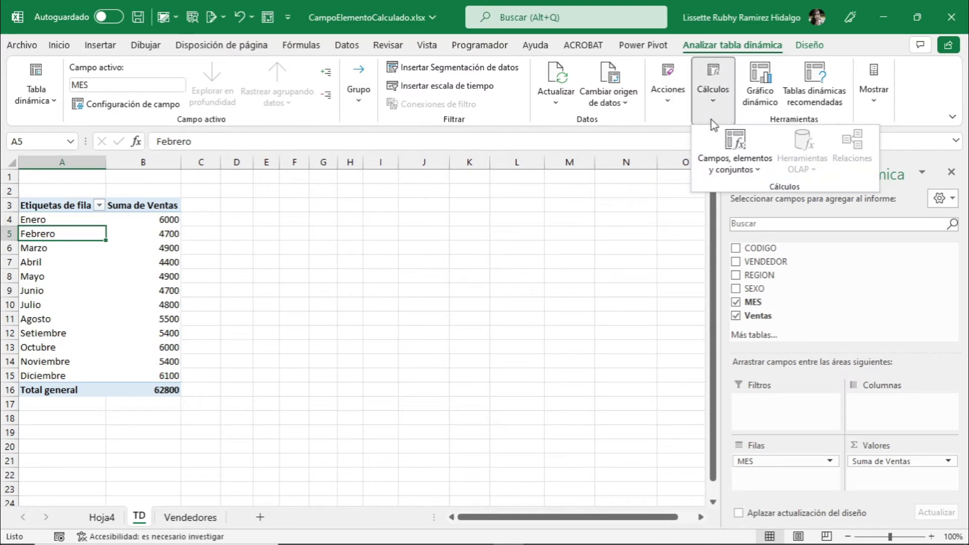
{"action": "left_click", "coordinate": [725, 159]}
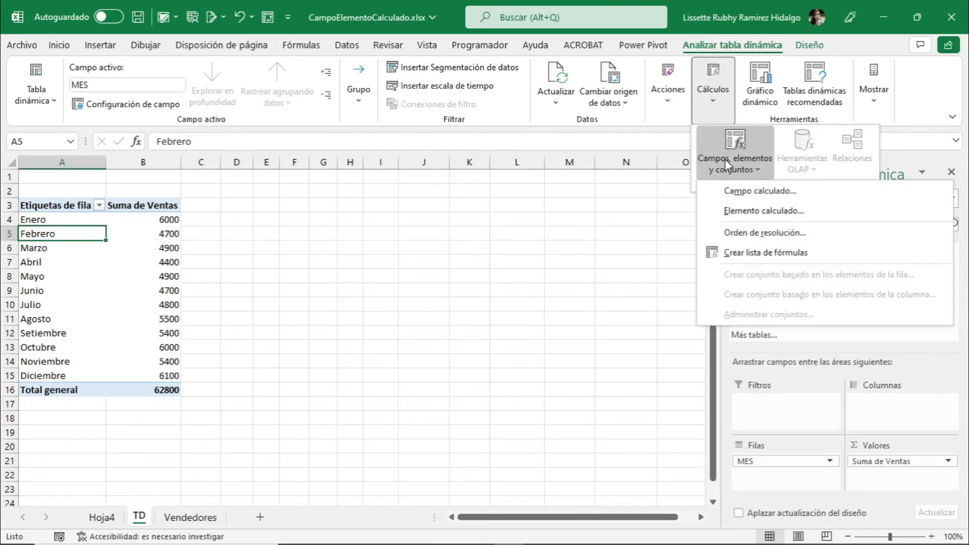
{"action": "left_click", "coordinate": [737, 216]}
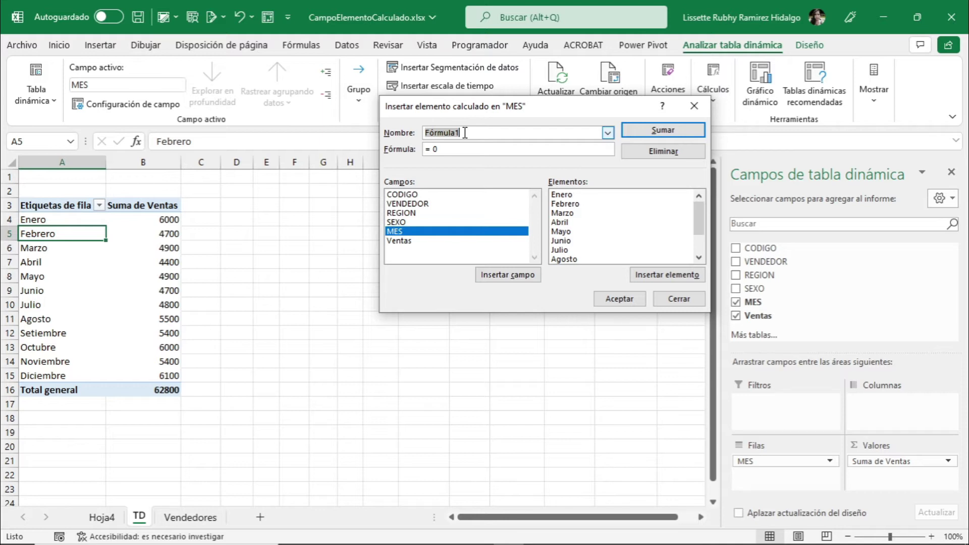
{"action": "type", "text": "Tr"}
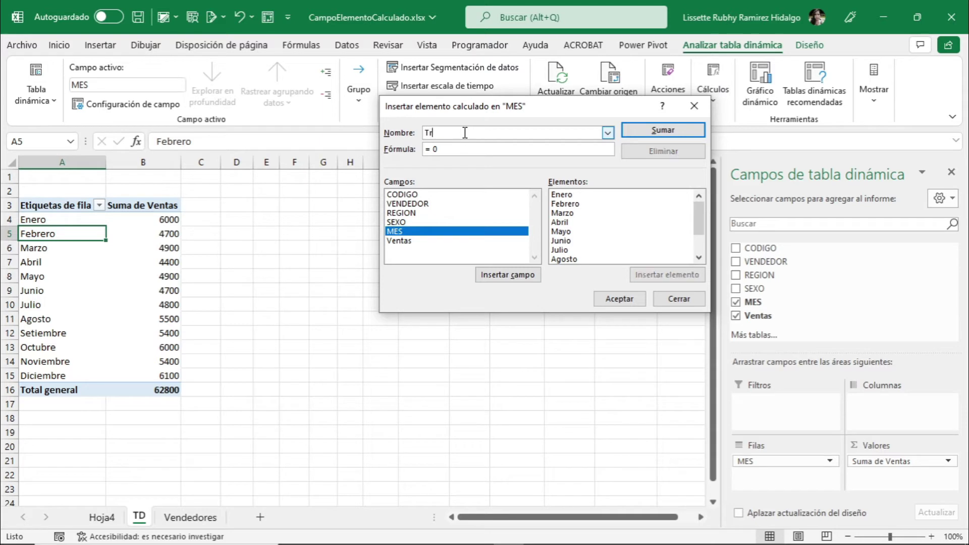
{"action": "type", "text": "imestre1"}
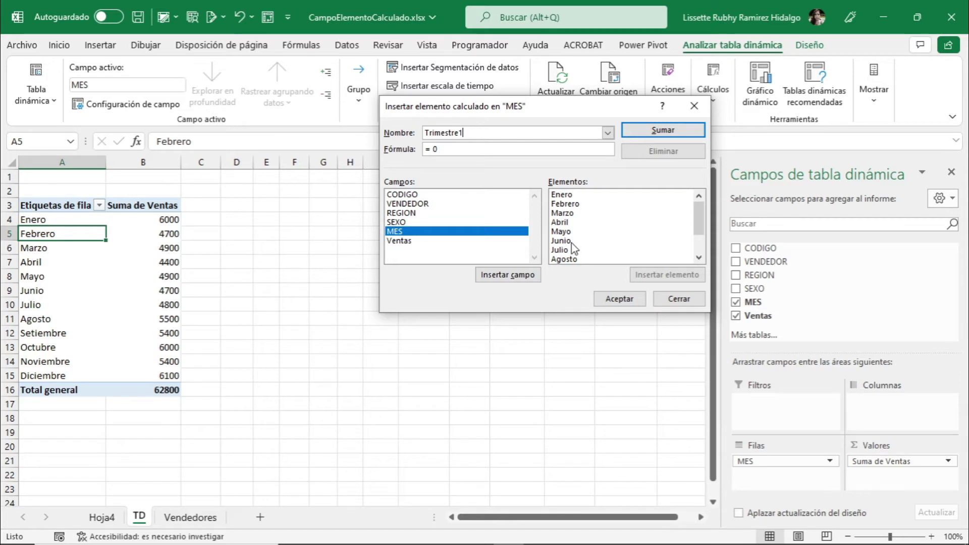
Replace the default 0 in the Trimestre1 formula with the Enero element.
{"action": "left_click_drag", "start_coordinate": [690, 216], "coordinate": [693, 246]}
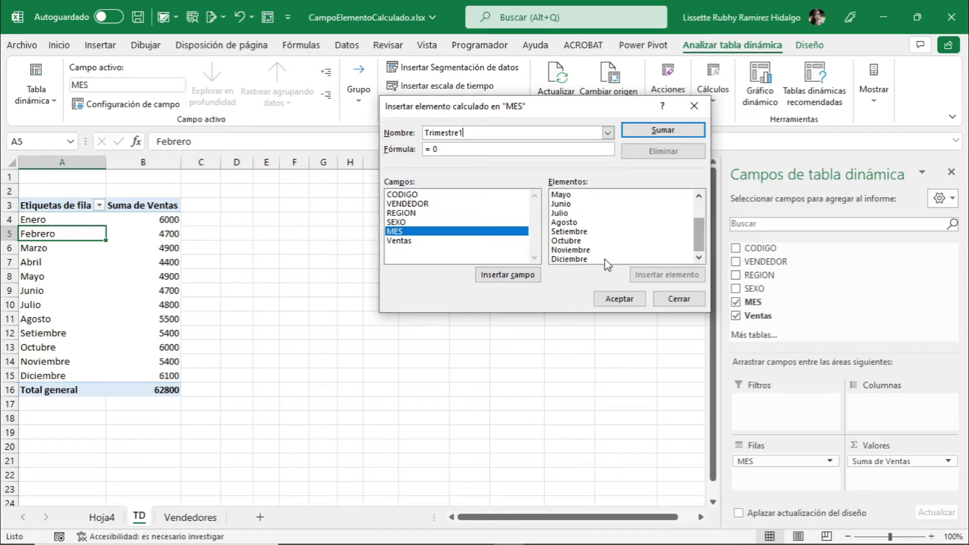
{"action": "left_click", "coordinate": [449, 150]}
{"action": "key", "text": "BackSpace"}
{"action": "key", "text": "BackSpace"}
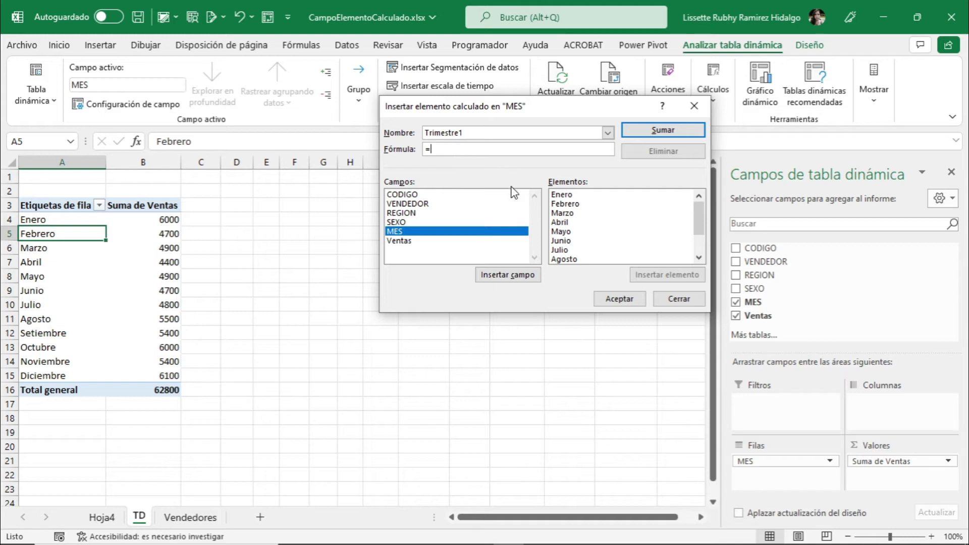
{"action": "left_click", "coordinate": [563, 199]}
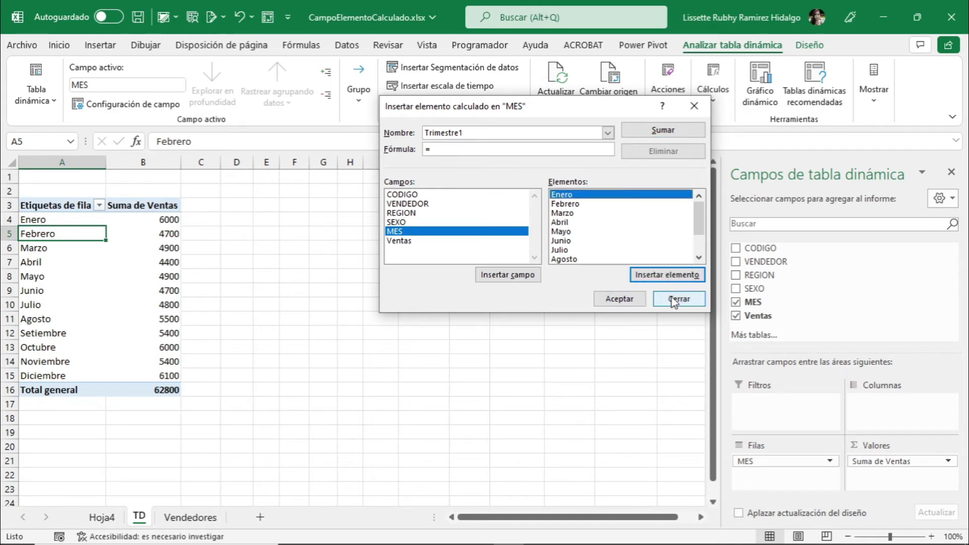
{"action": "left_click", "coordinate": [671, 276]}
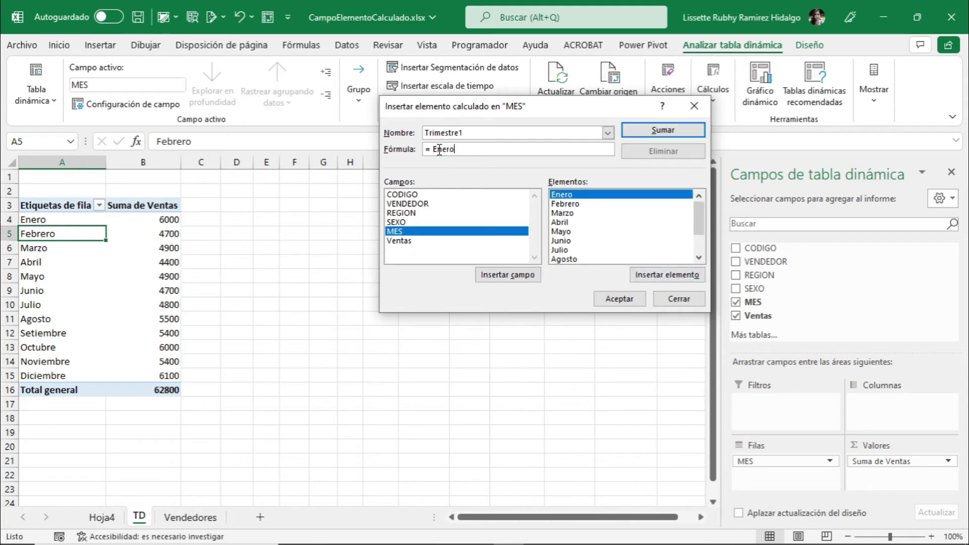
Complete the formula as = Enero + Febrero + Marzo and accept the calculated item.
{"action": "left_click", "coordinate": [456, 151]}
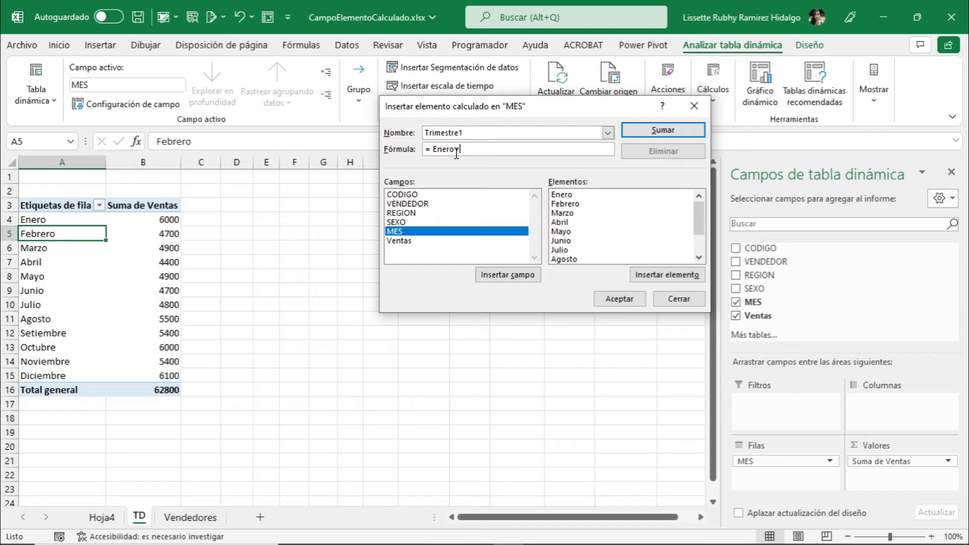
{"action": "type", "text": "+"}
{"action": "left_click", "coordinate": [564, 203]}
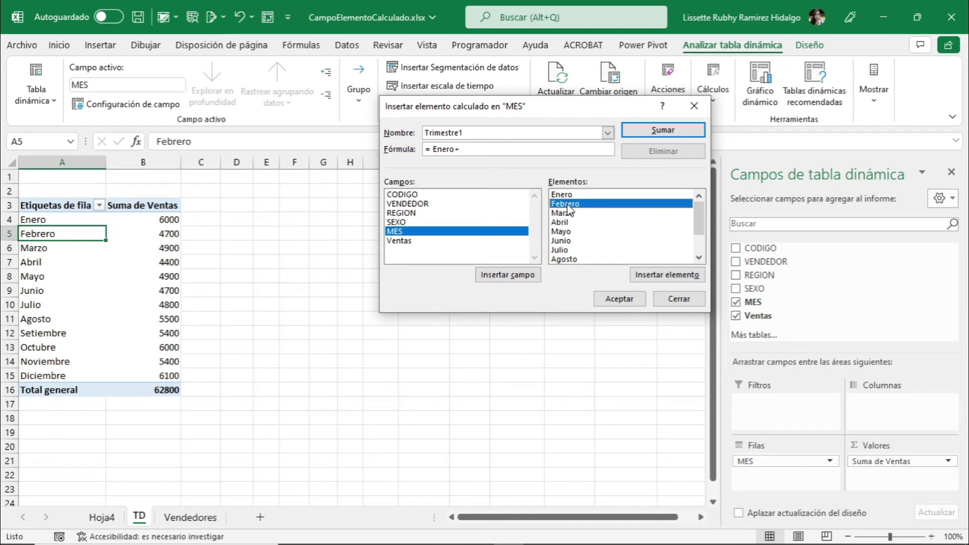
{"action": "left_click", "coordinate": [660, 277]}
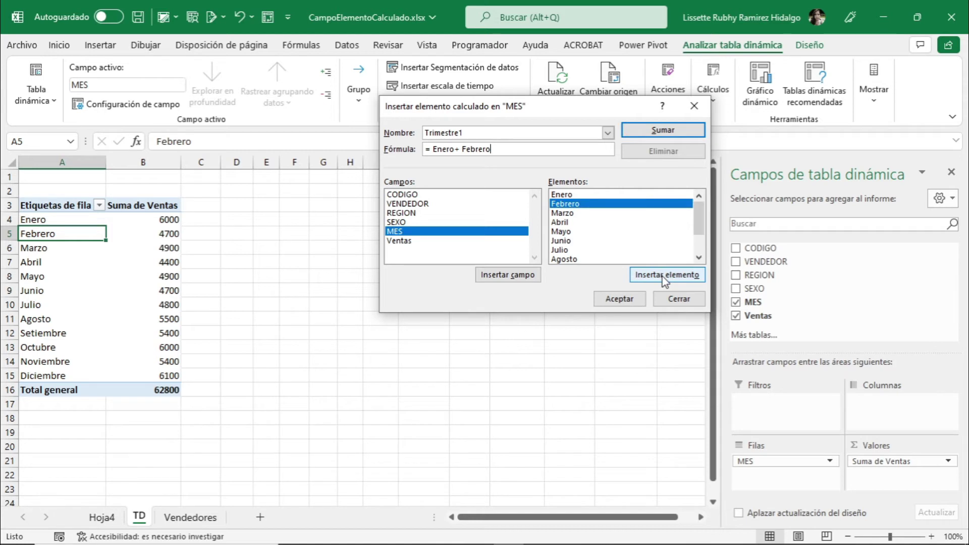
{"action": "type", "text": "+"}
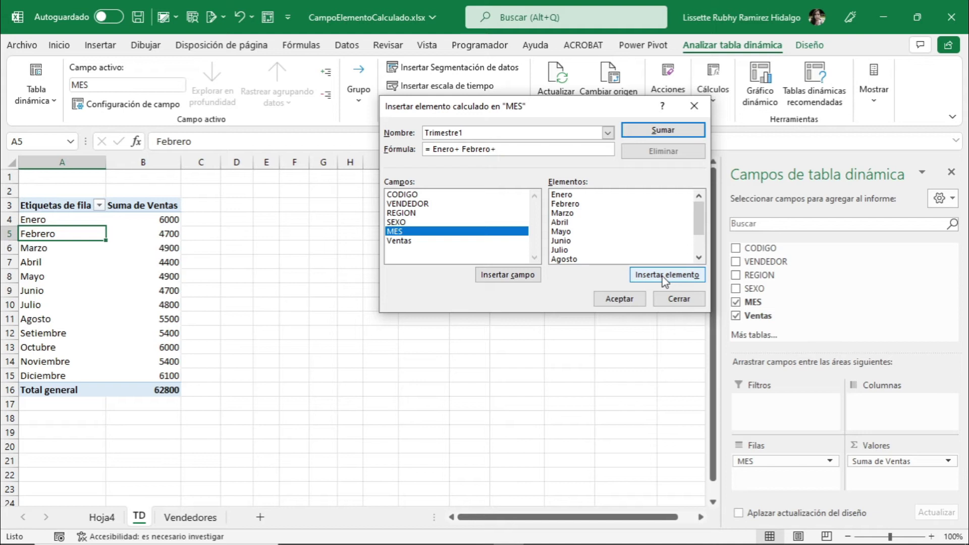
{"action": "left_click", "coordinate": [574, 216]}
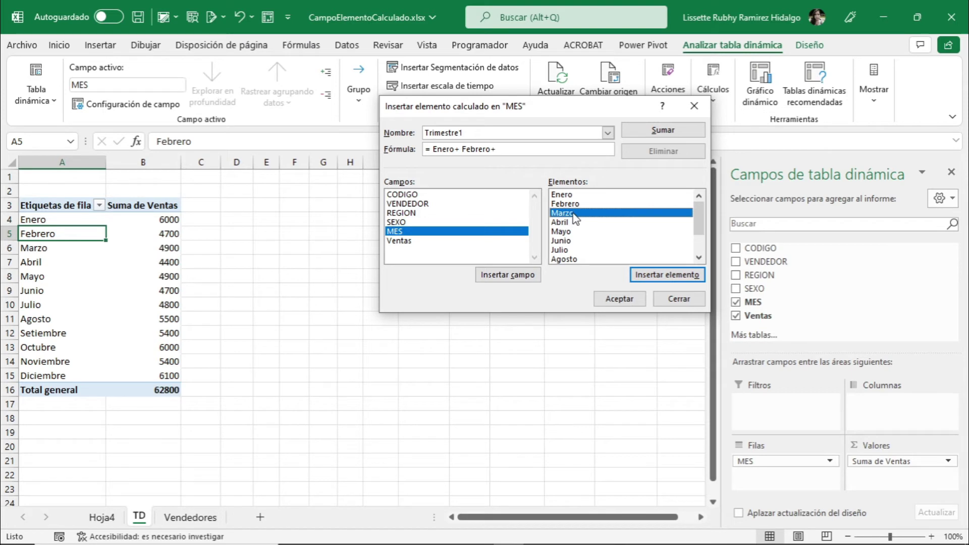
{"action": "double_click", "coordinate": [574, 216]}
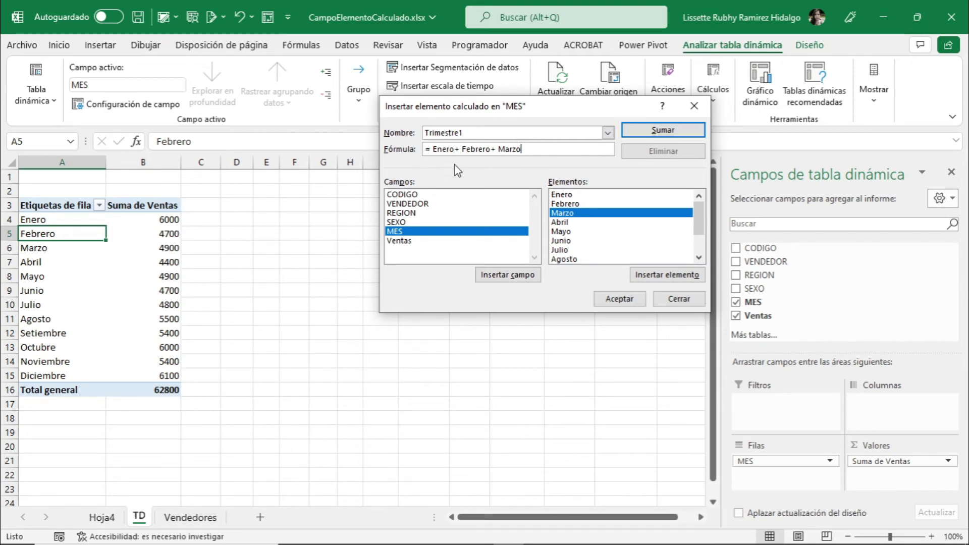
{"action": "left_click", "coordinate": [631, 304]}
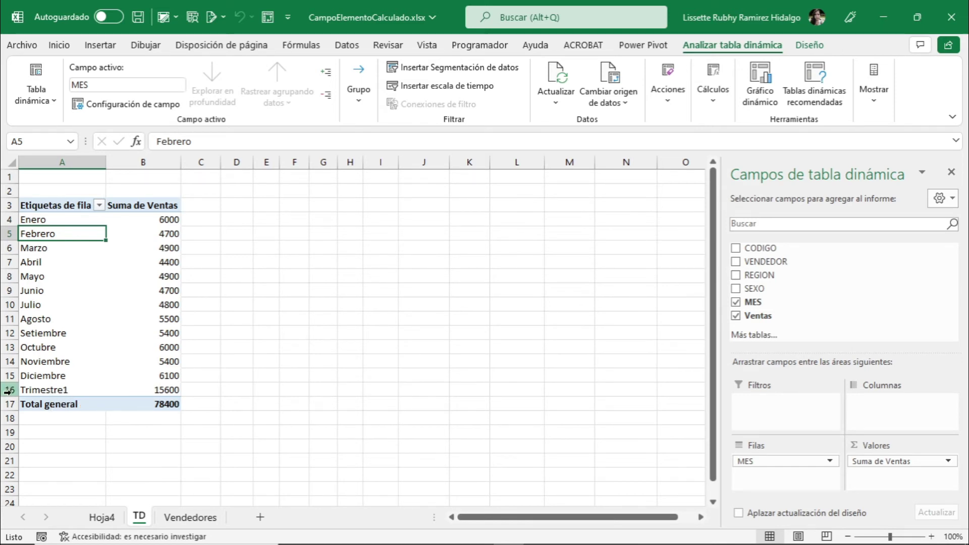
Move the Trimestre1 row directly below Marzo in the pivot table.
{"action": "left_click", "coordinate": [31, 393]}
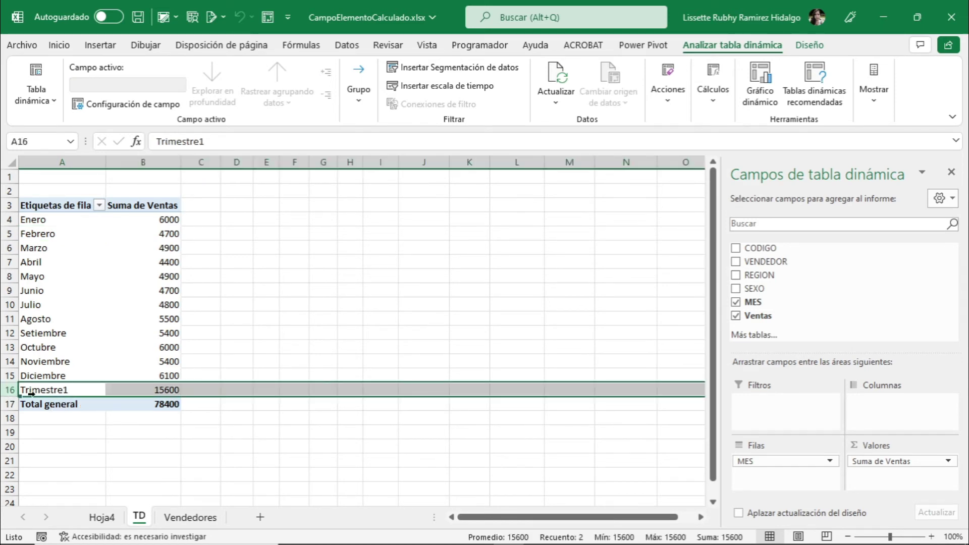
{"action": "left_click", "coordinate": [75, 391]}
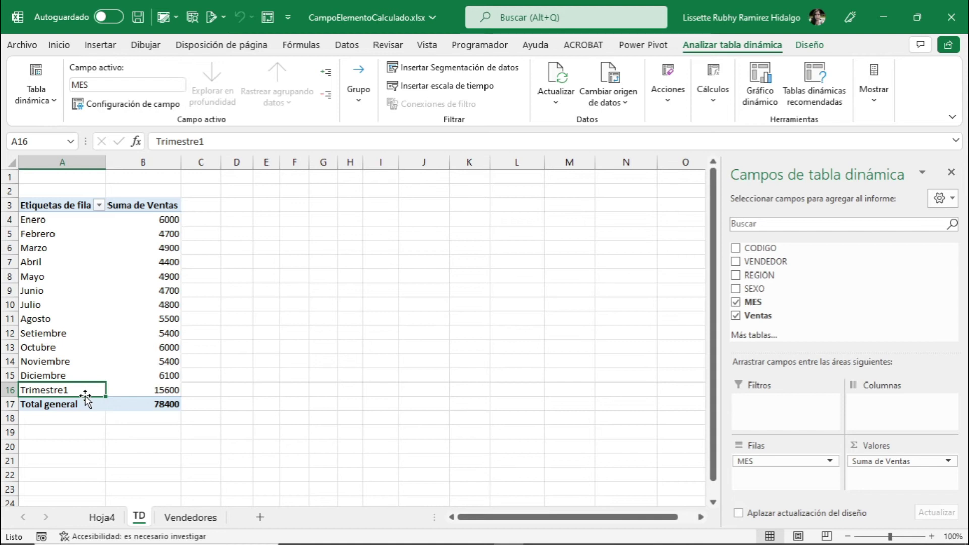
{"action": "left_click_drag", "start_coordinate": [85, 395], "coordinate": [70, 255]}
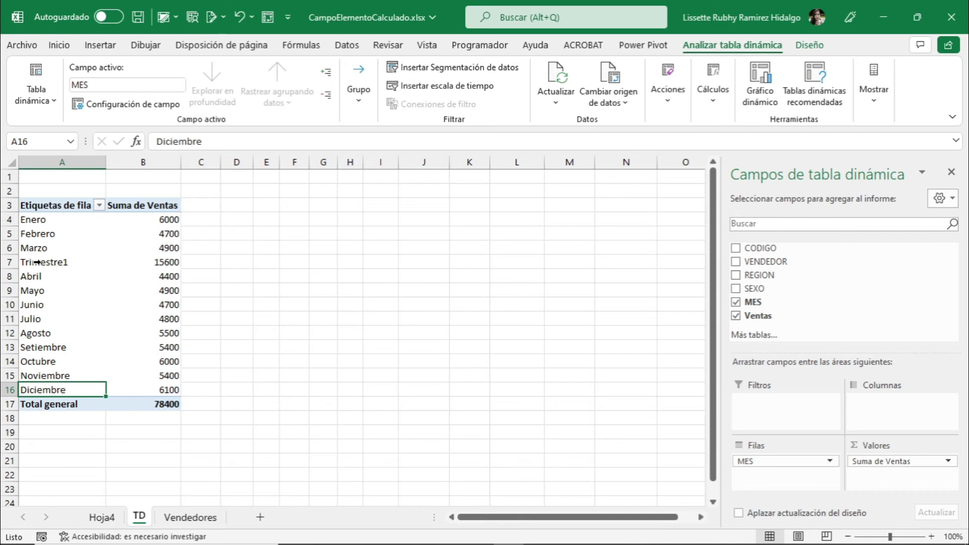
Check the Trimestre1 formula and compare its sum with the Enero, Febrero and Marzo sales values.
{"action": "left_click", "coordinate": [168, 263]}
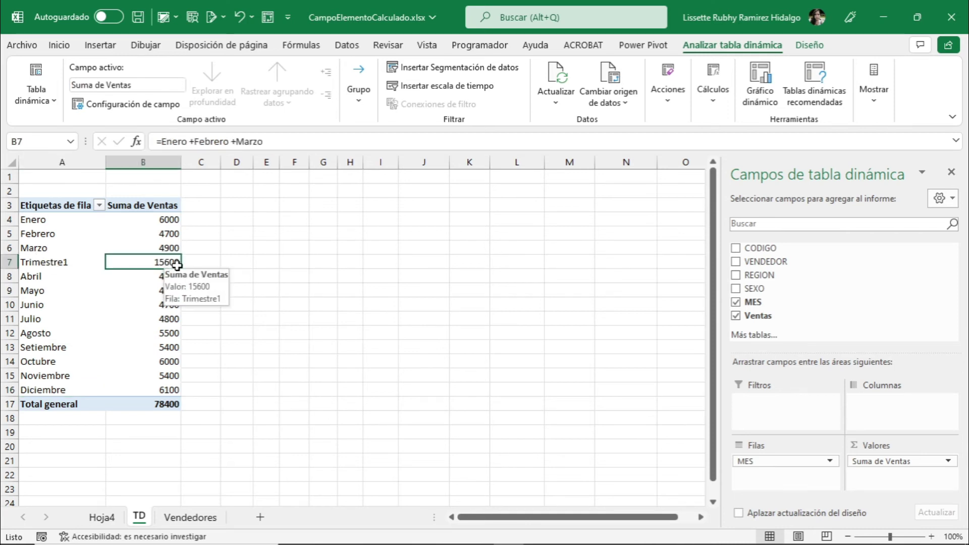
{"action": "left_click", "coordinate": [169, 219]}
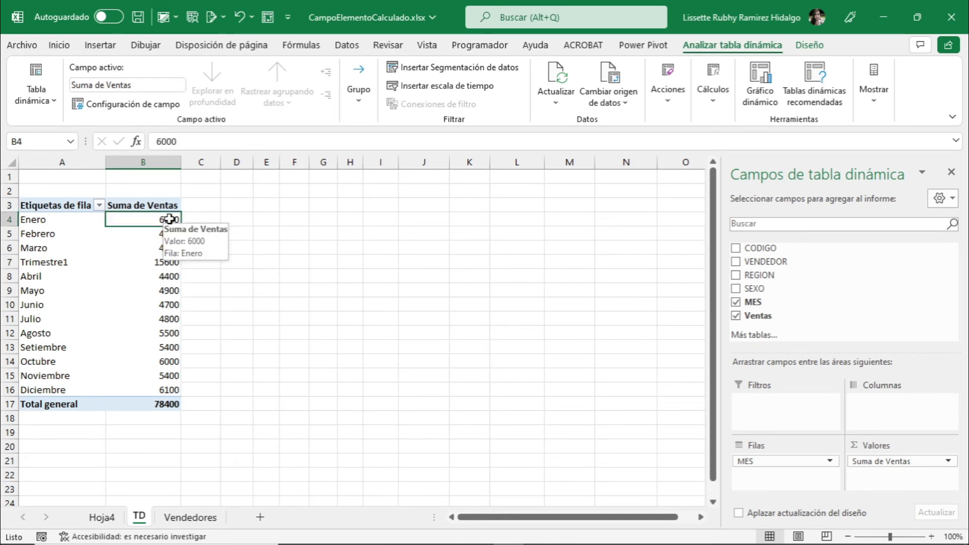
{"action": "left_click", "coordinate": [168, 234]}
{"action": "left_click", "coordinate": [168, 248]}
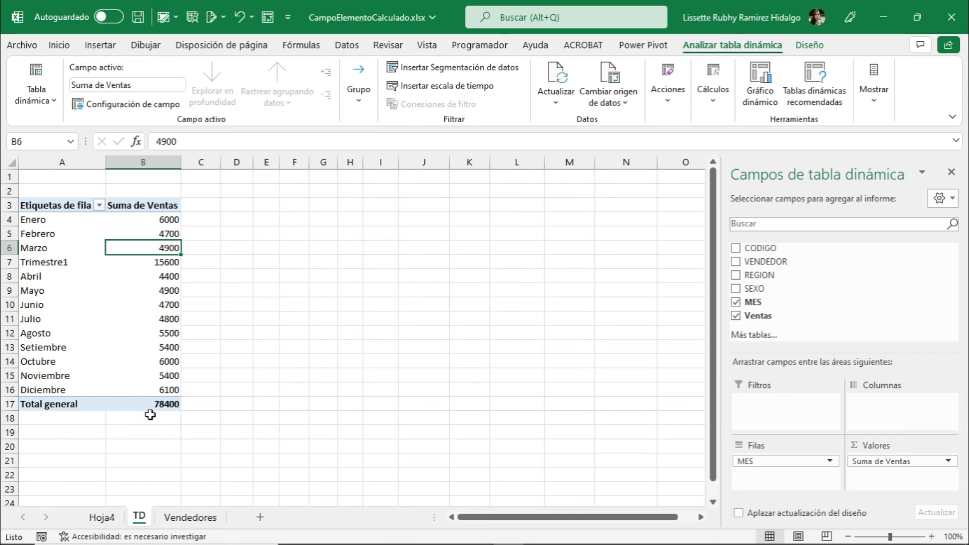
Turn off the pivot table's grand total row.
{"action": "mouse_move", "coordinate": [153, 409]}
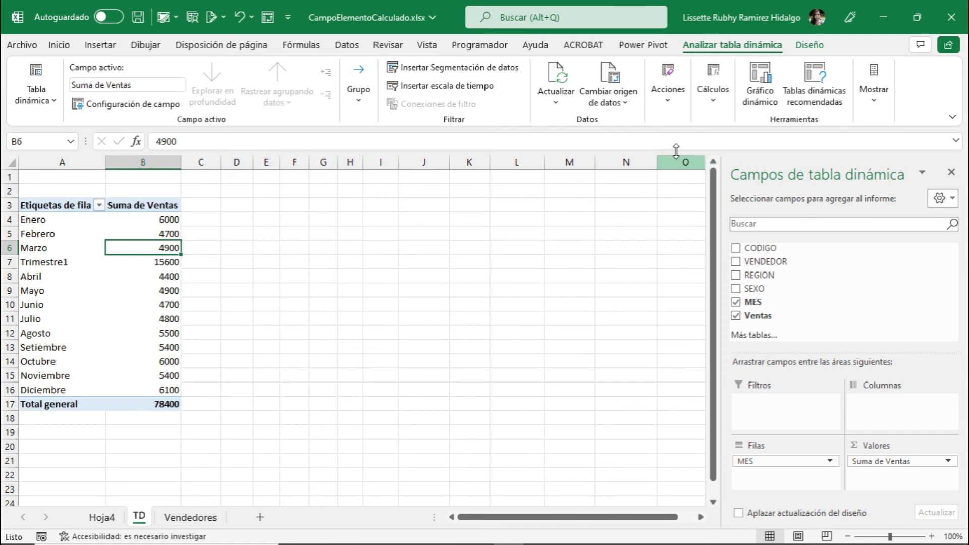
{"action": "left_click", "coordinate": [810, 47]}
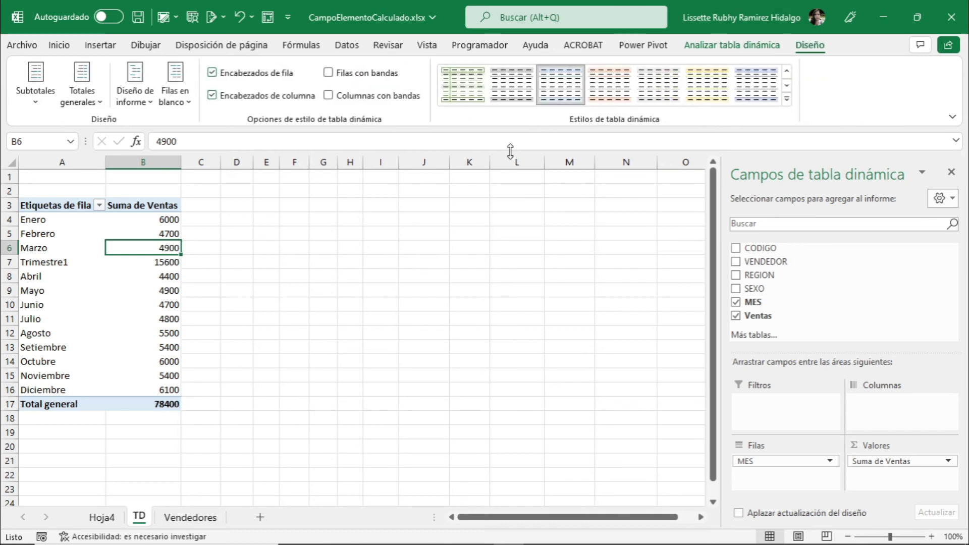
{"action": "left_click", "coordinate": [99, 102]}
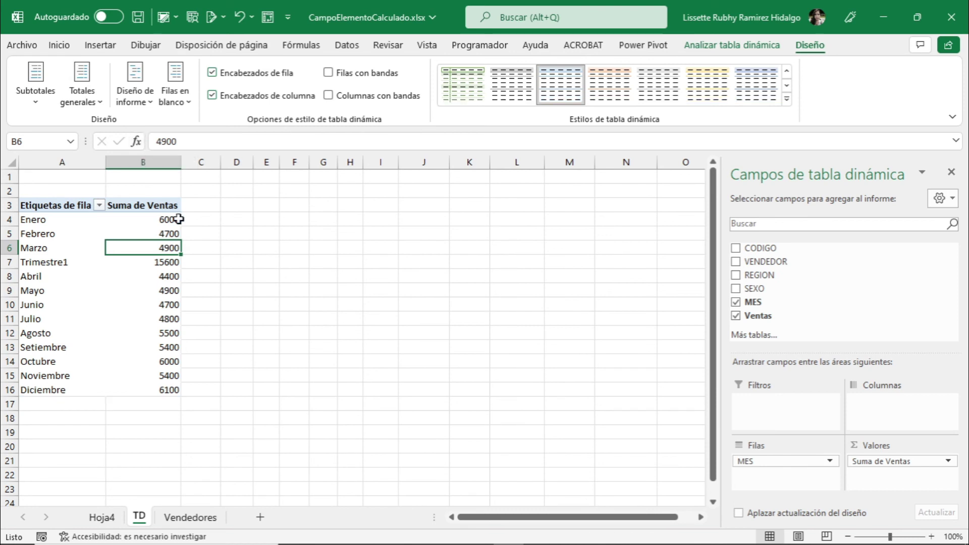
Make the Trimestre1 sales value in the pivot table bold.
{"action": "left_click", "coordinate": [150, 262]}
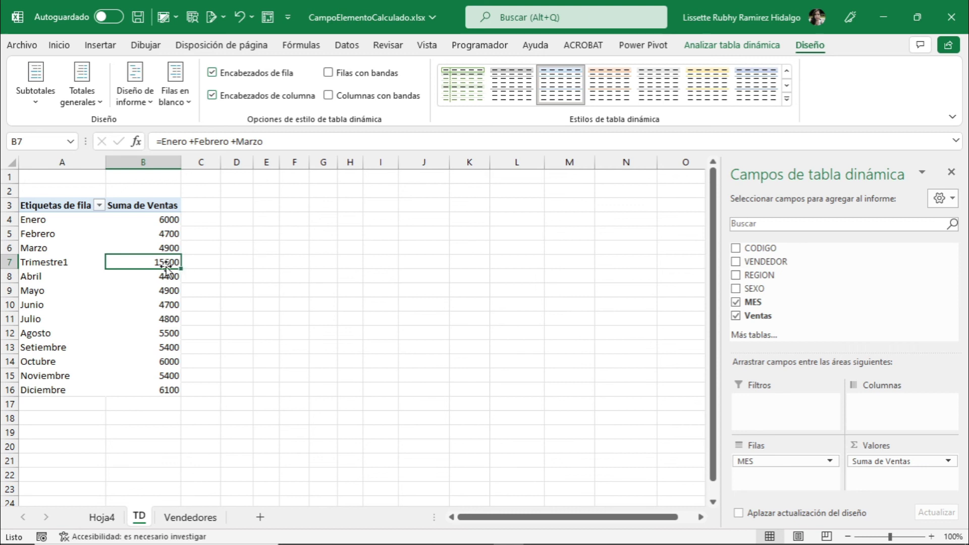
{"action": "left_click", "coordinate": [59, 46]}
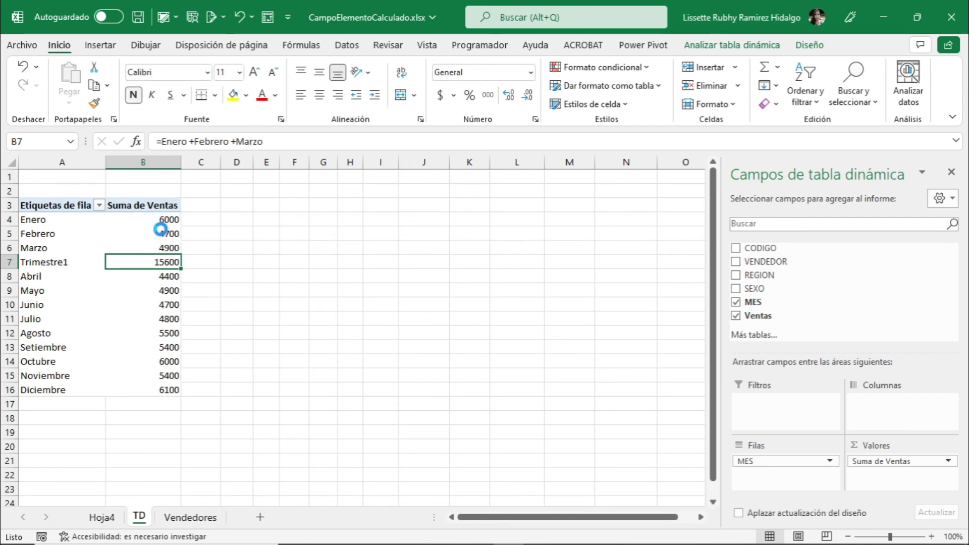
{"action": "key", "text": "ctrl+n"}
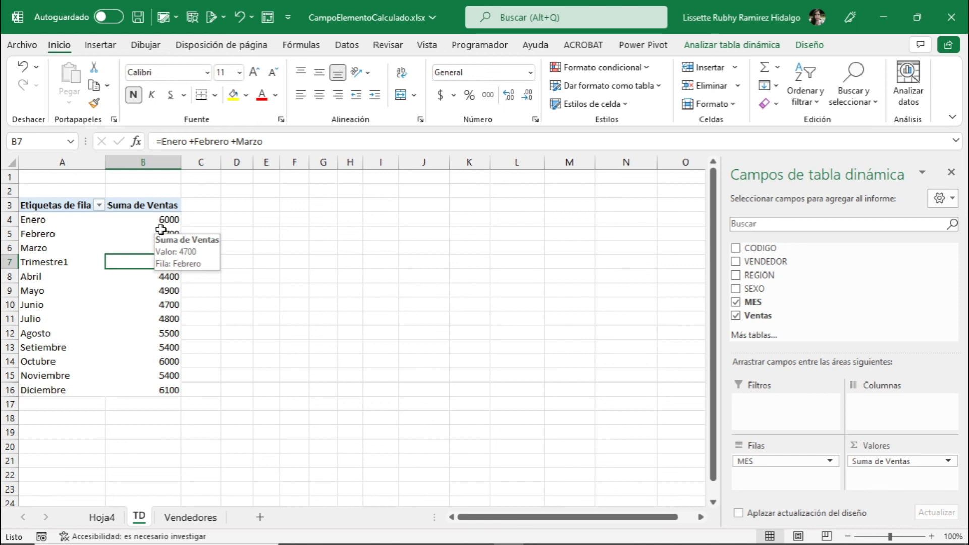
Select only the Marzo row label in the pivot table.
{"action": "left_click", "coordinate": [33, 284]}
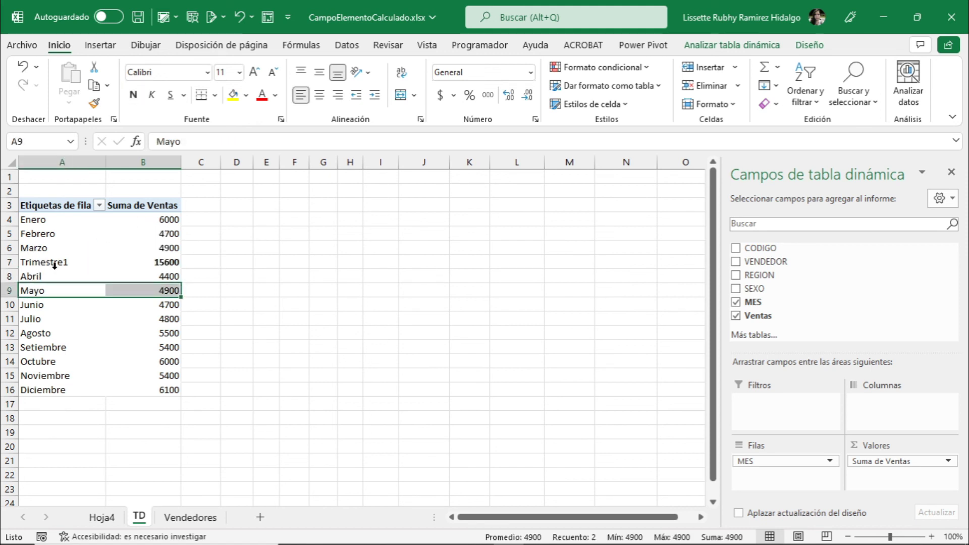
{"action": "left_click", "coordinate": [47, 269]}
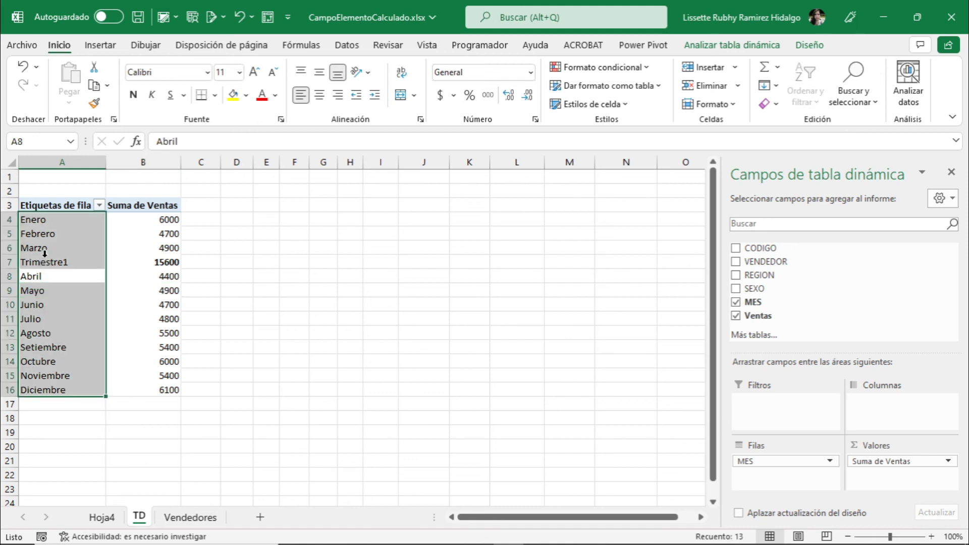
{"action": "key", "text": "shift+Return"}
{"action": "left_click", "coordinate": [44, 248]}
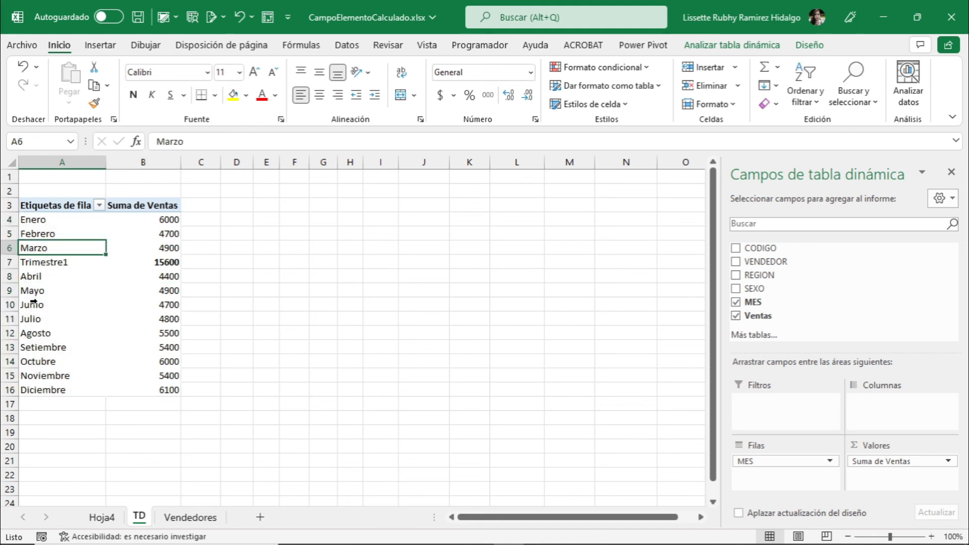